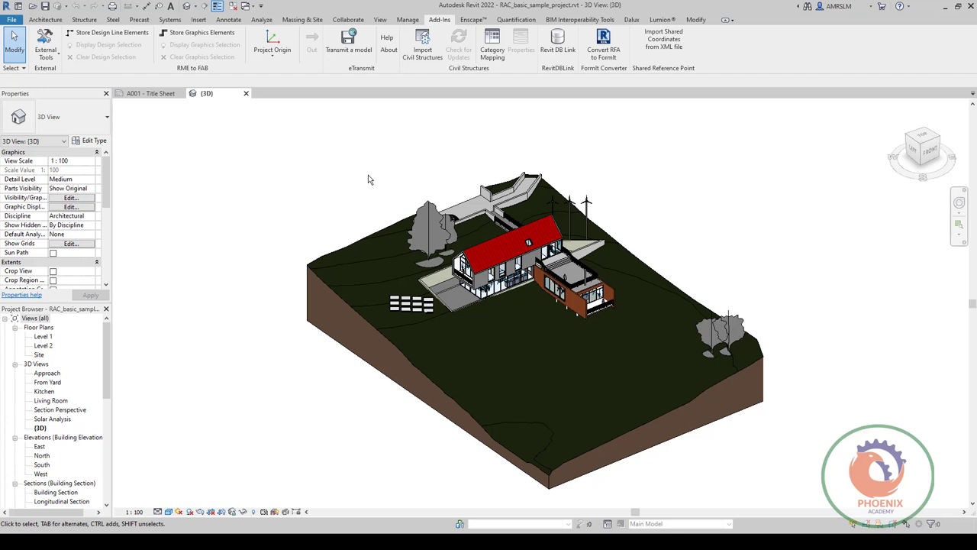
Start the Navisworks 2022 NWC export from Revit's Add-Ins External Tools menu
click(46, 47)
click(56, 69)
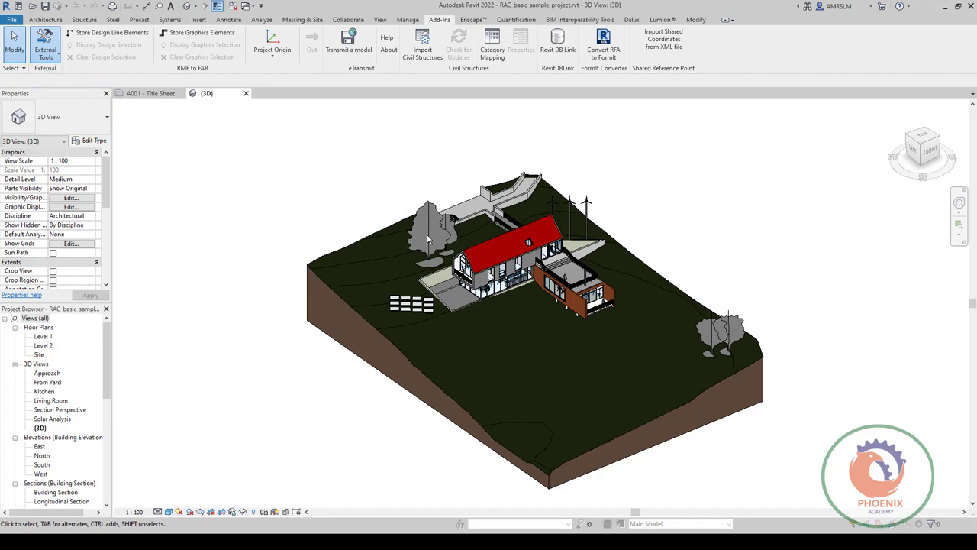
Bring up Navisworks settings and browse to the File Readers > Revit export options
click(469, 369)
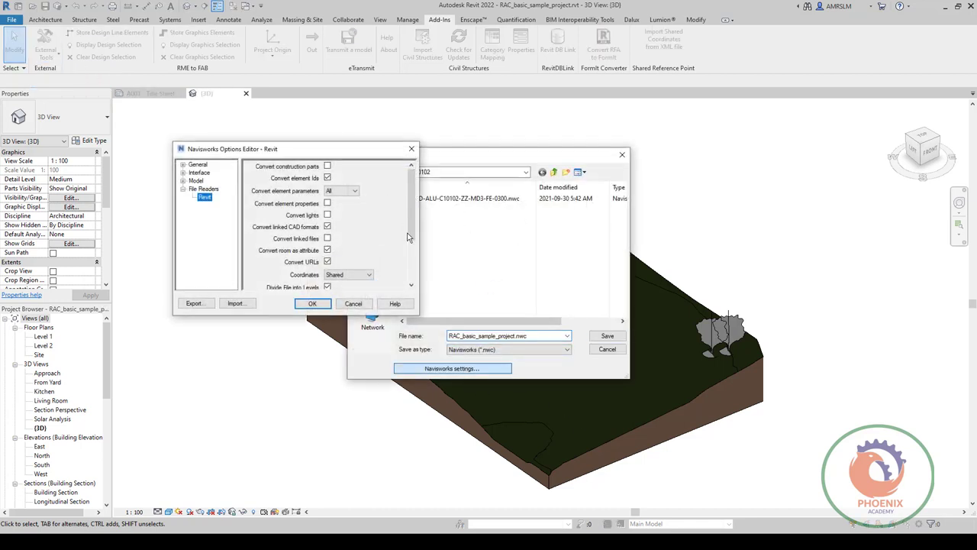
drag(411, 236, 413, 265)
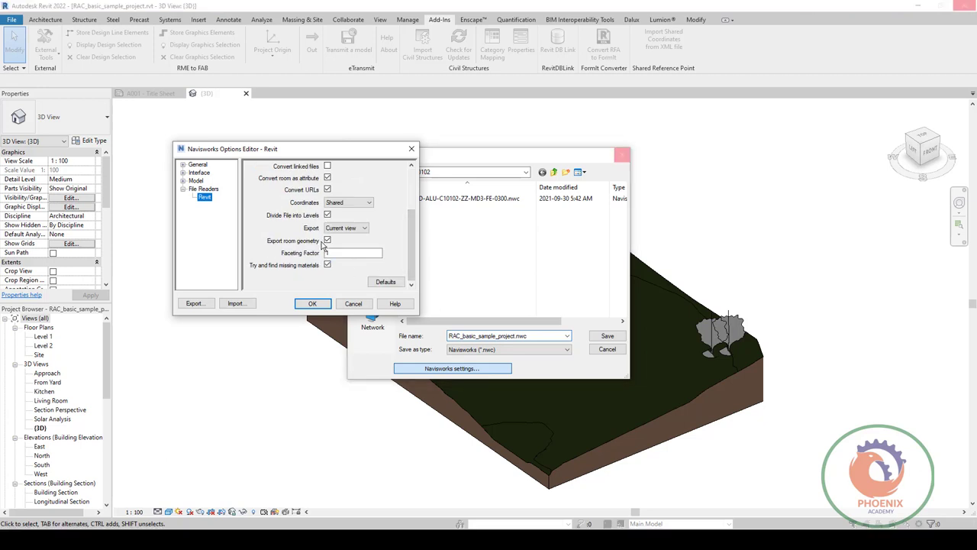
scroll(324, 244, up, 2)
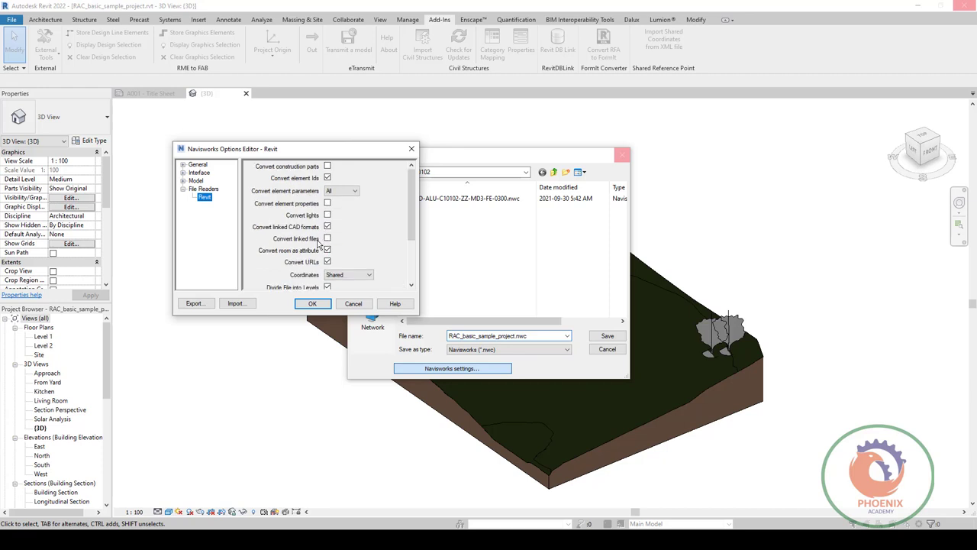
scroll(324, 244, down, 2)
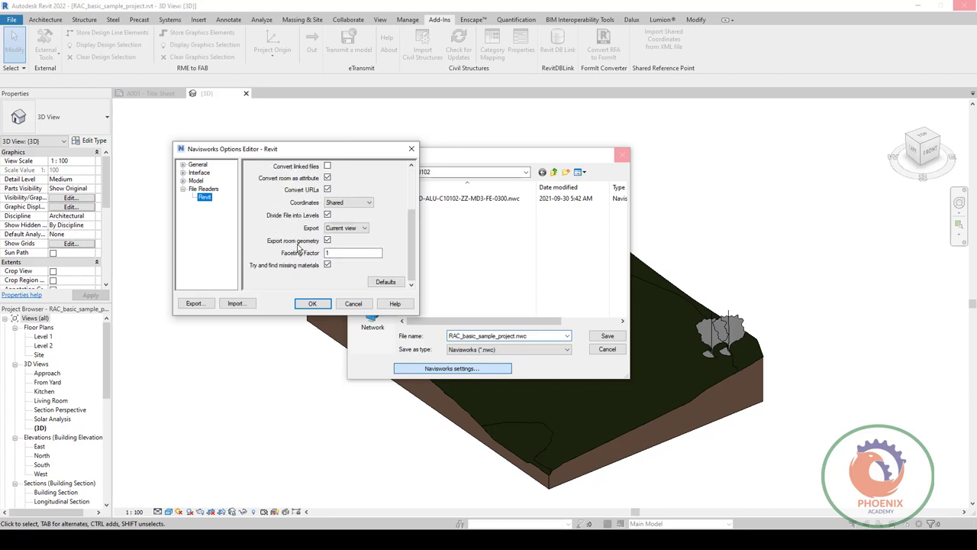
click(328, 241)
scroll(395, 248, up, 2)
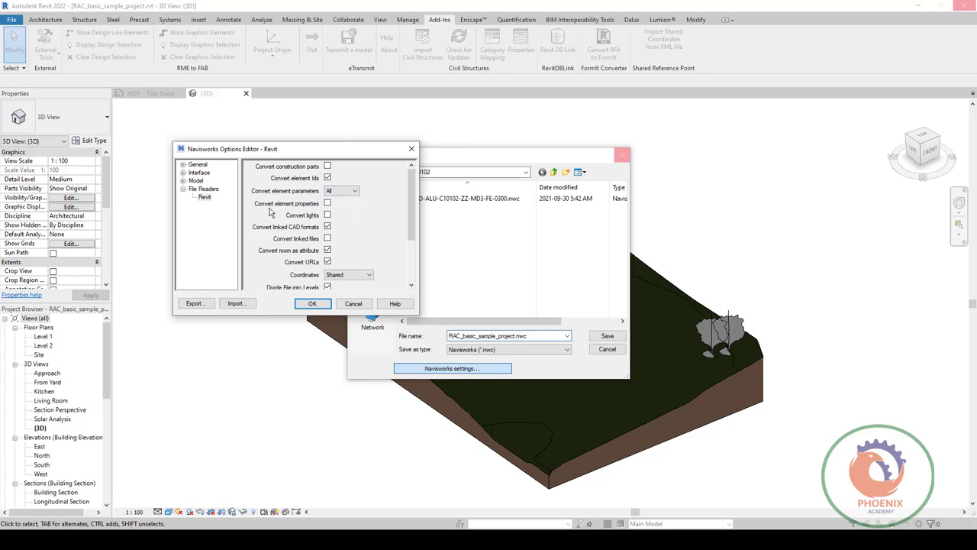
Tick Convert element properties, review Shared coordinates and current-view export, then cancel the editor
click(327, 203)
scroll(353, 279, down, 2)
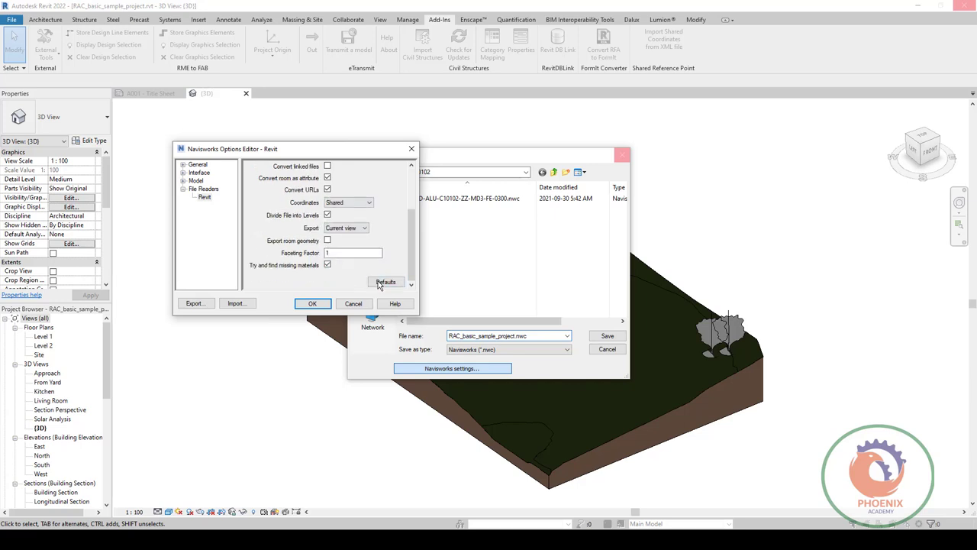
click(343, 200)
click(341, 212)
click(364, 229)
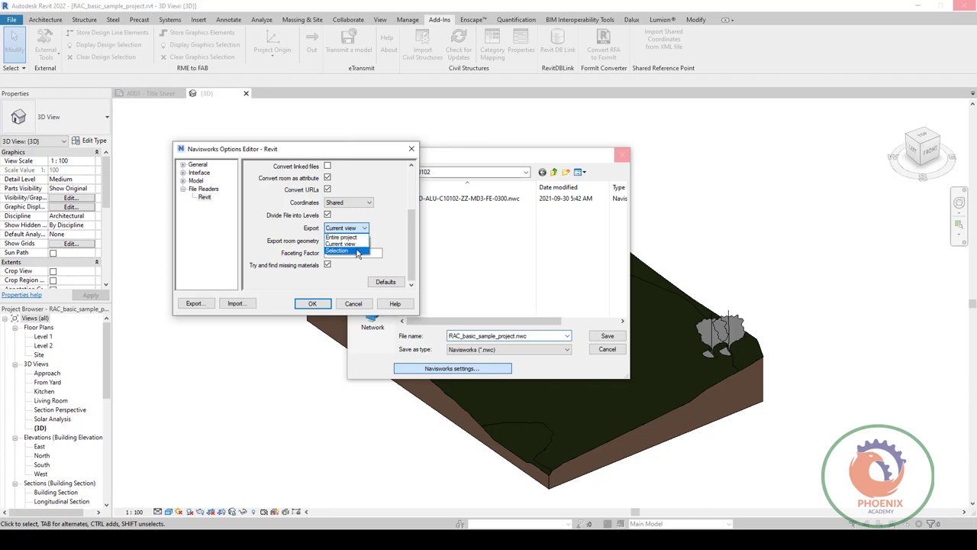
click(388, 251)
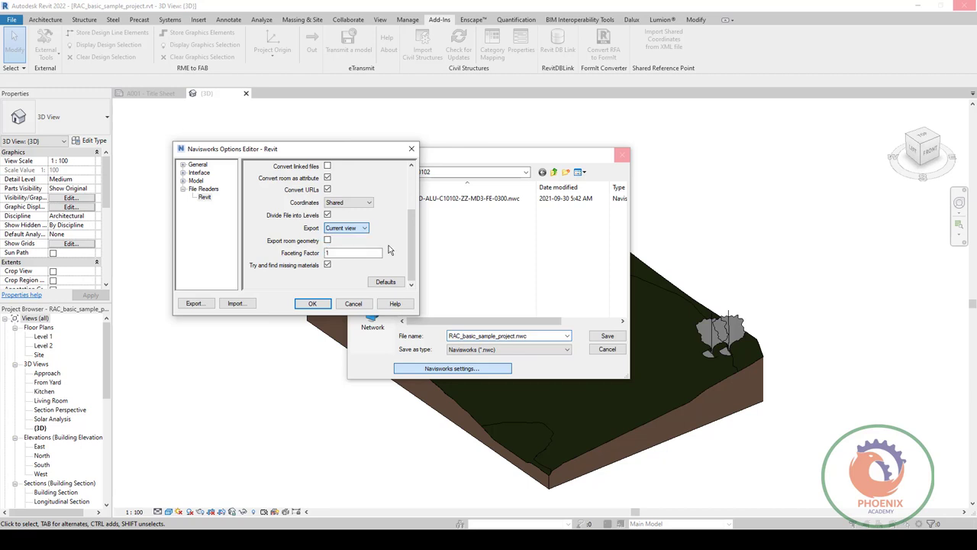
click(354, 304)
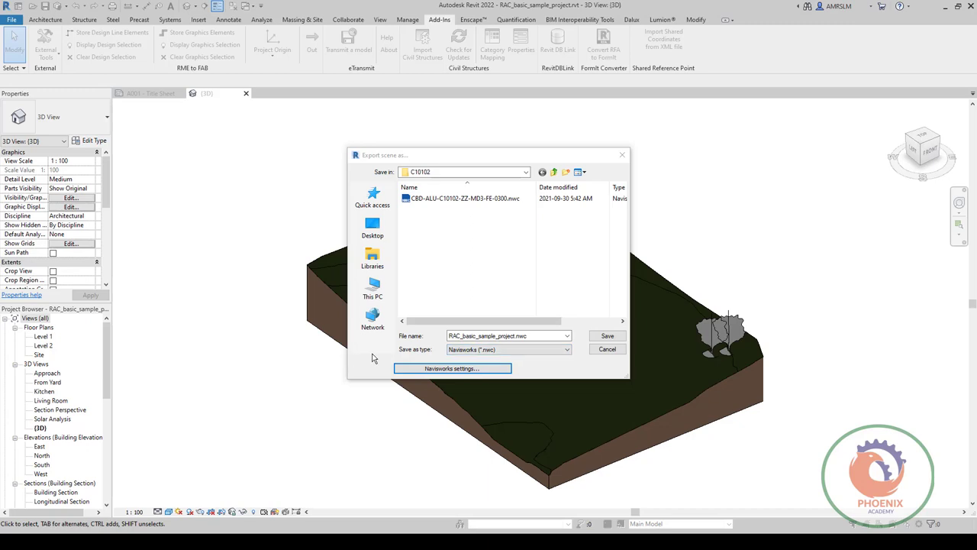
Switch to Navisworks maximized and show the Selection Tree of the seven Masjid .nwd files
key(alt+Tab)
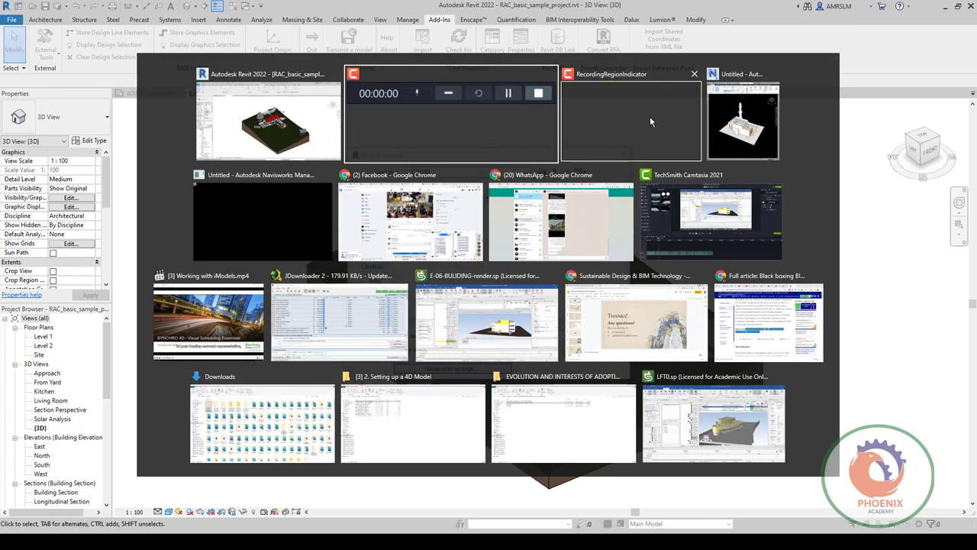
mouse_move(743, 118)
click(737, 130)
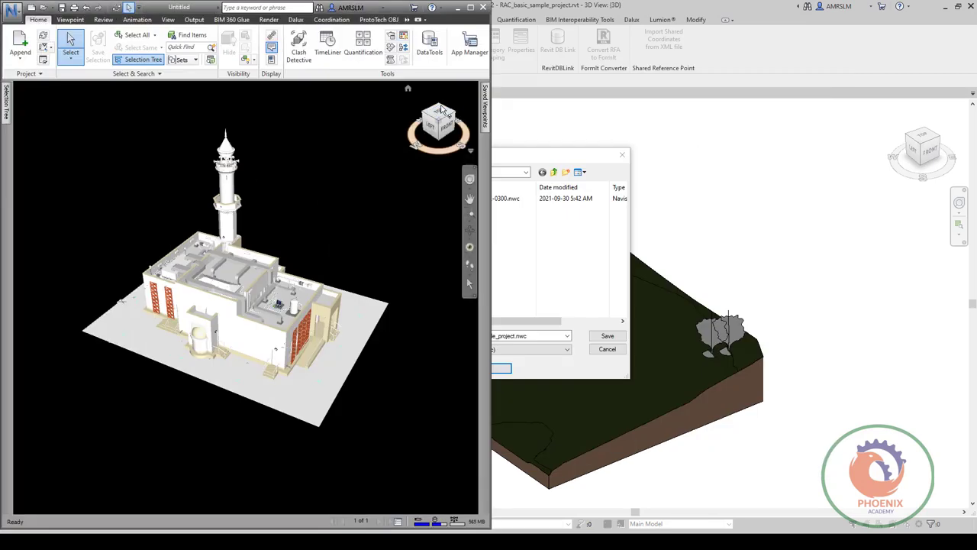
click(470, 7)
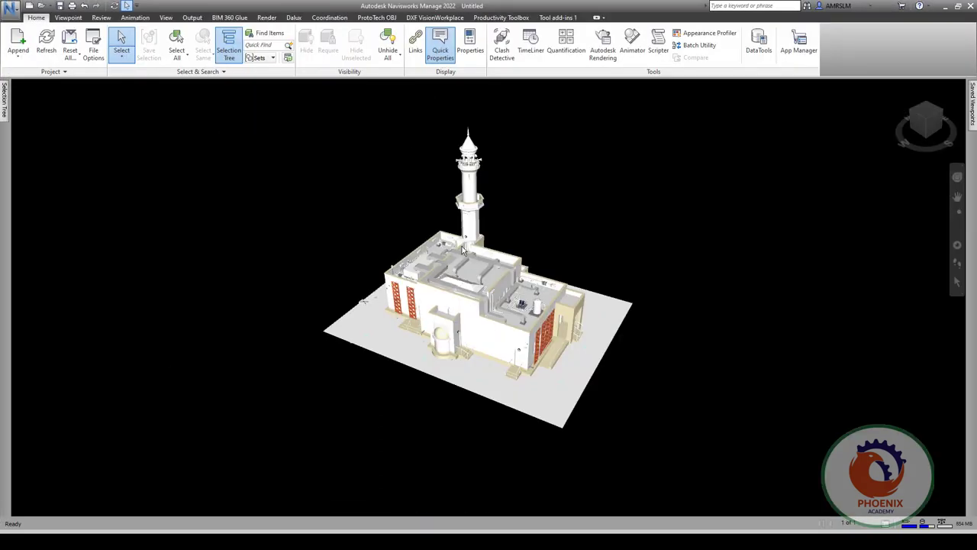
click(4, 105)
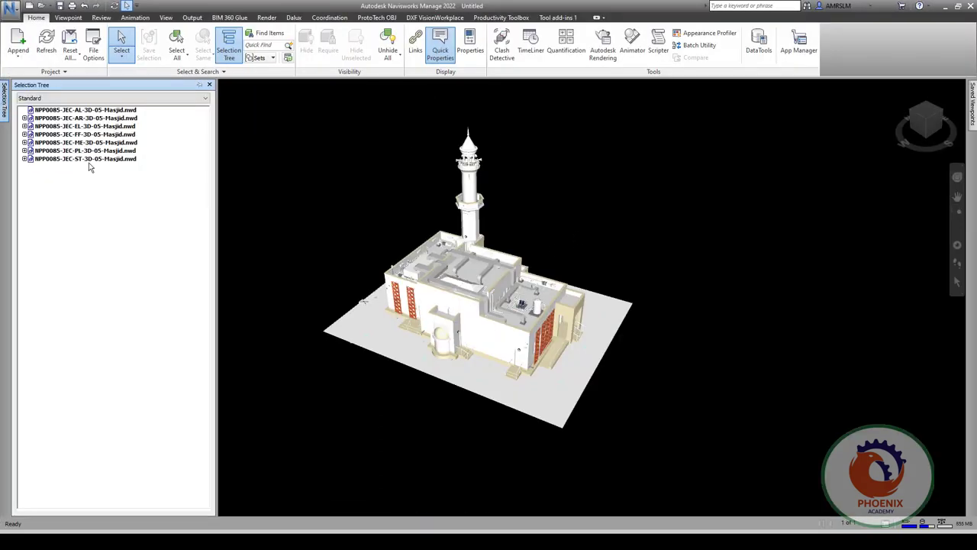
In Clash Detective, add a new clash test named AR VS STR
click(502, 53)
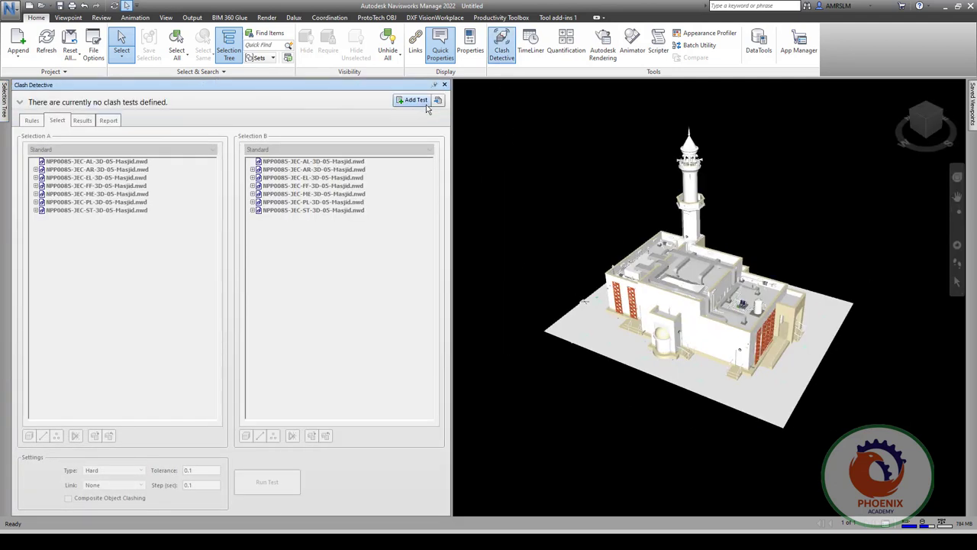
click(438, 99)
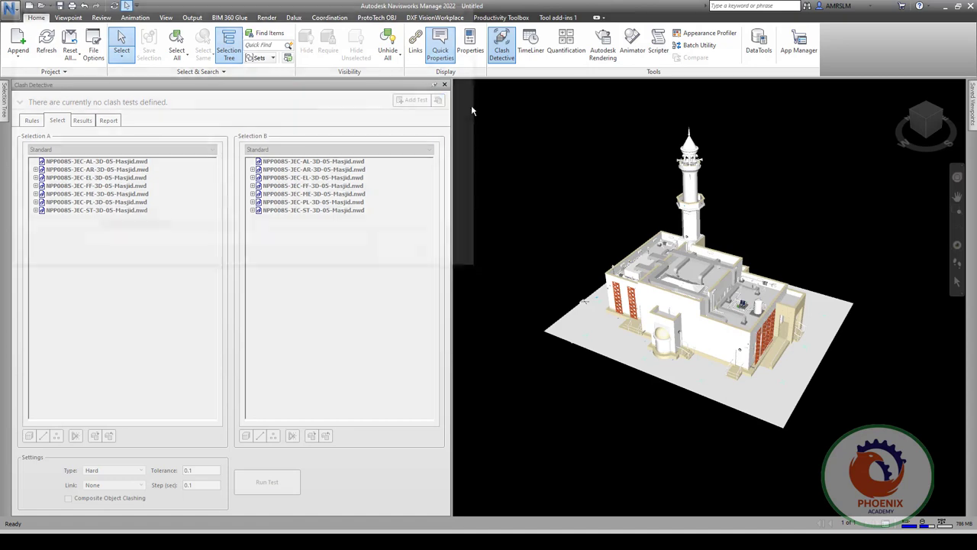
click(474, 18)
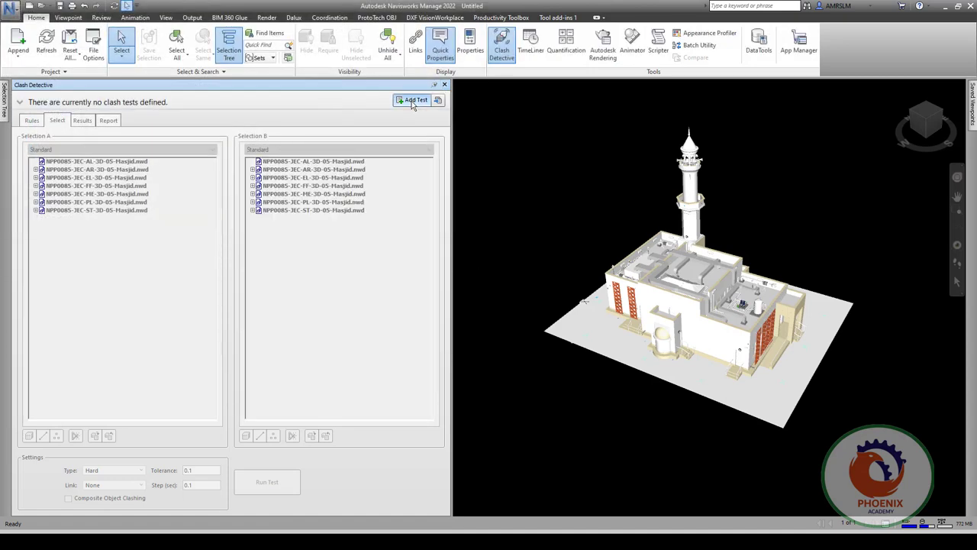
click(413, 100)
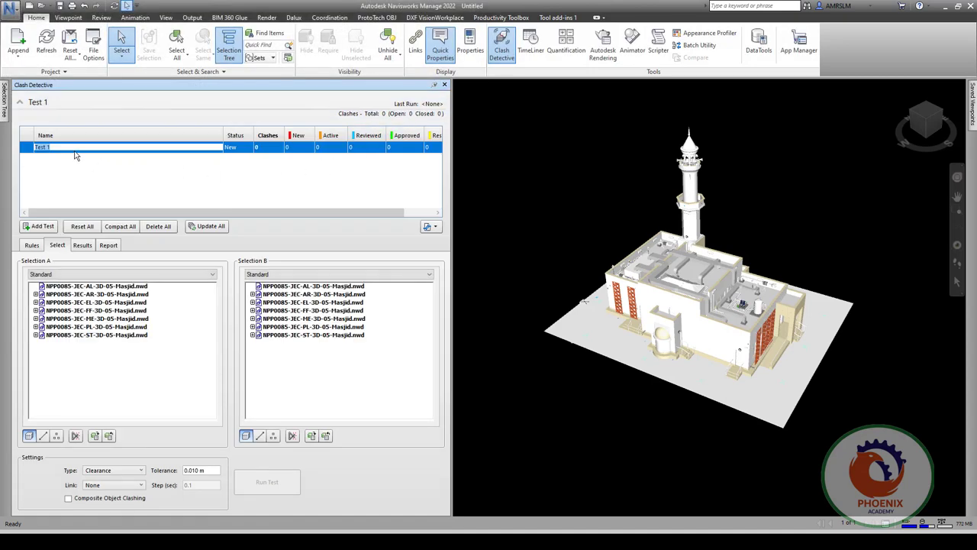
text(AR VS STR)
key(Return)
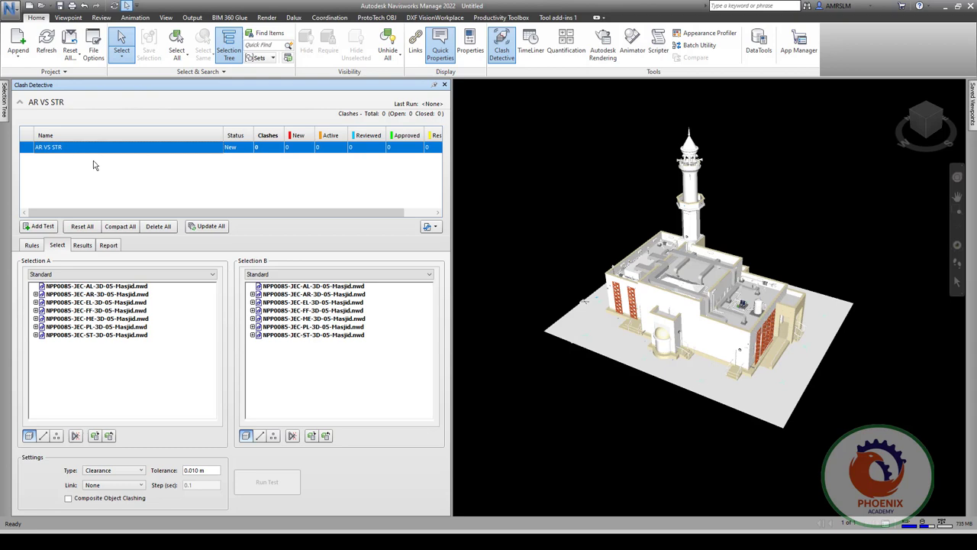
Test the AR .nwd against ST-3D-05-Masjid.nwd, listing Selection A by Properties
click(113, 295)
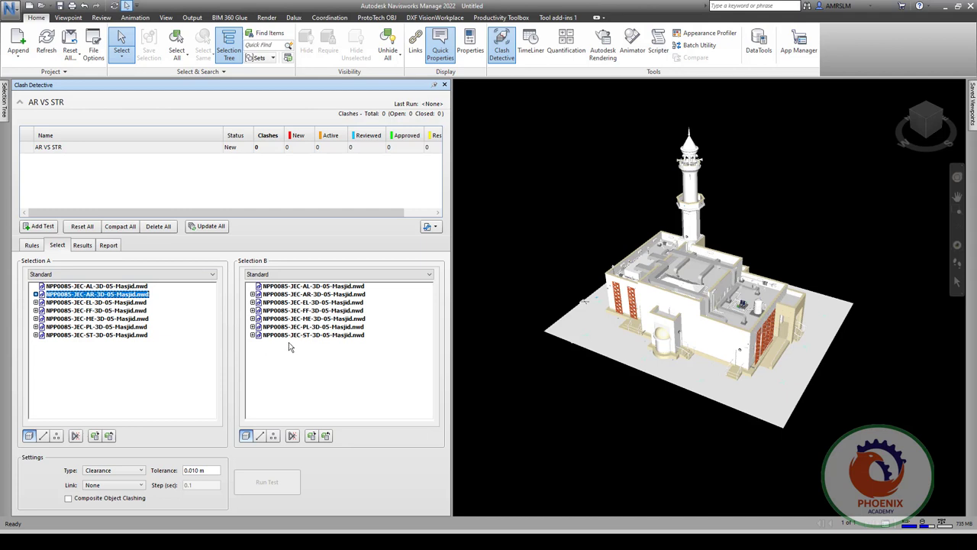
click(322, 336)
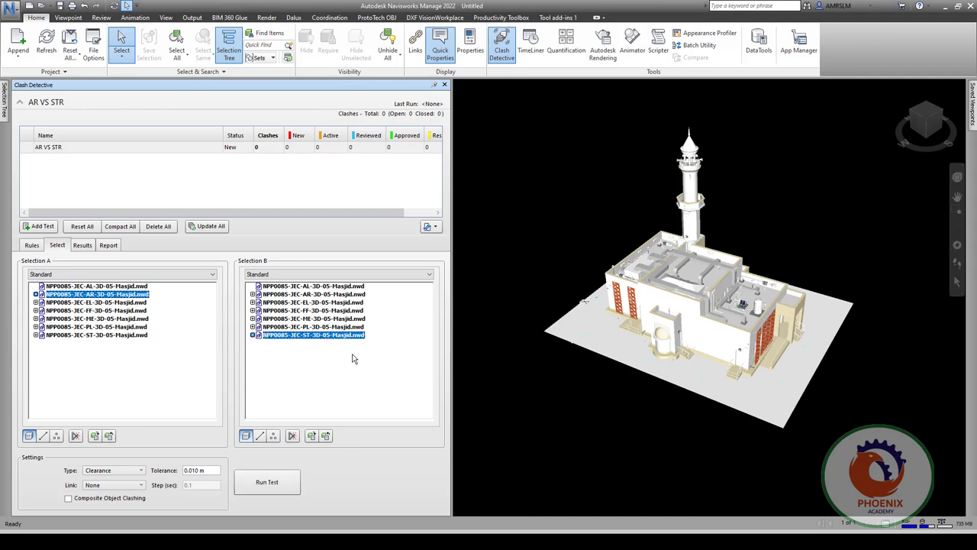
click(78, 274)
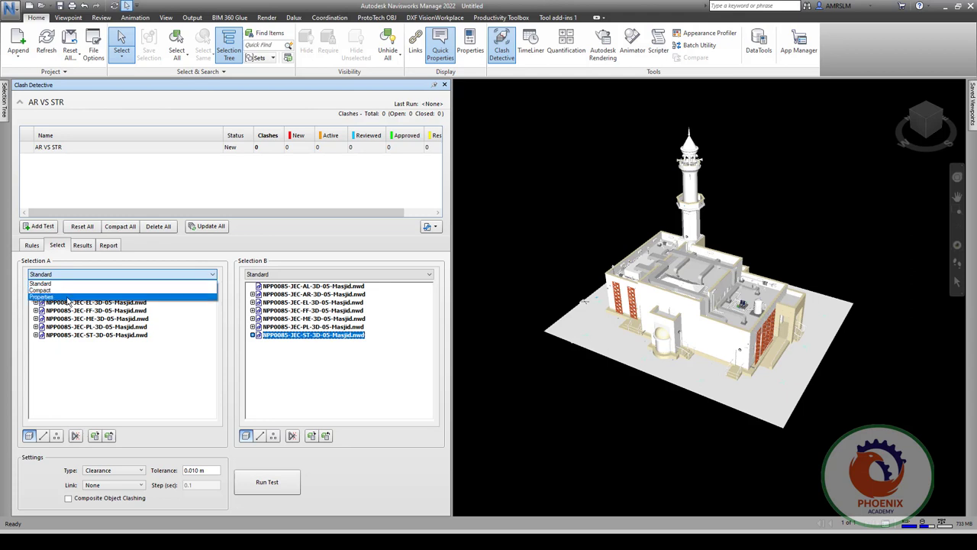
click(67, 290)
click(70, 274)
click(61, 297)
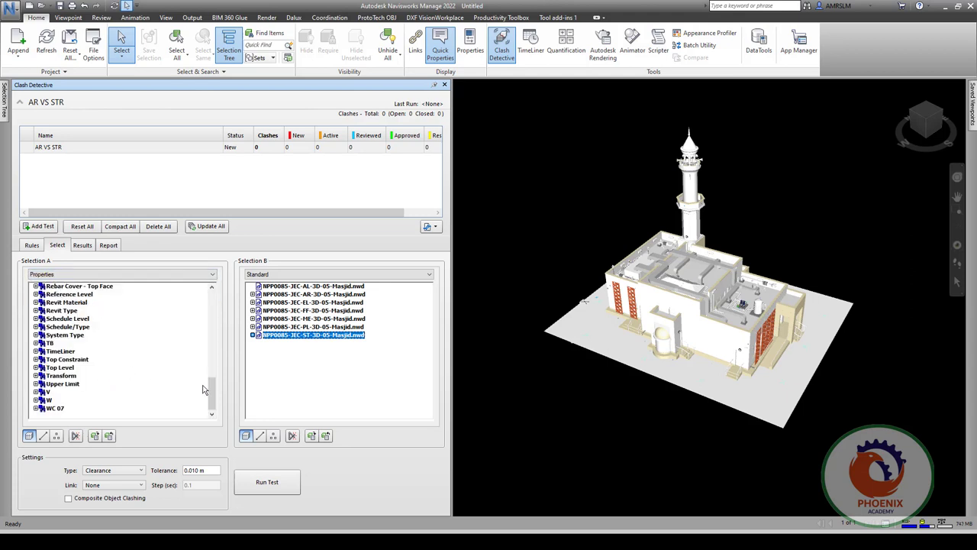
drag(213, 393, 214, 290)
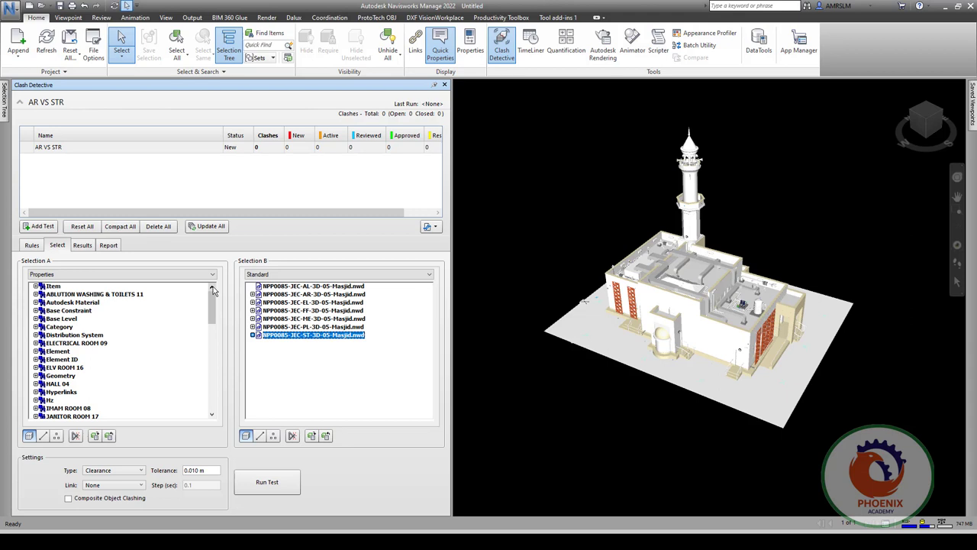
click(272, 57)
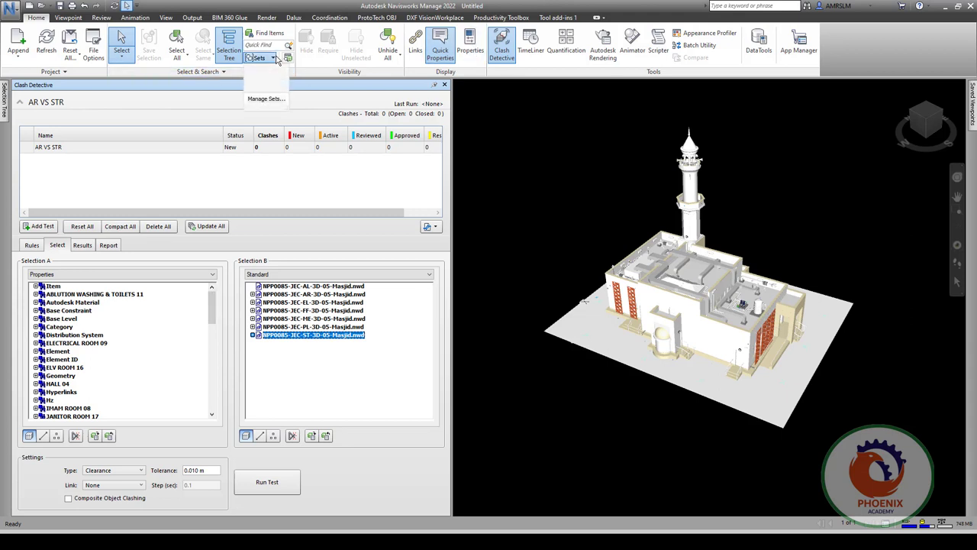
click(266, 99)
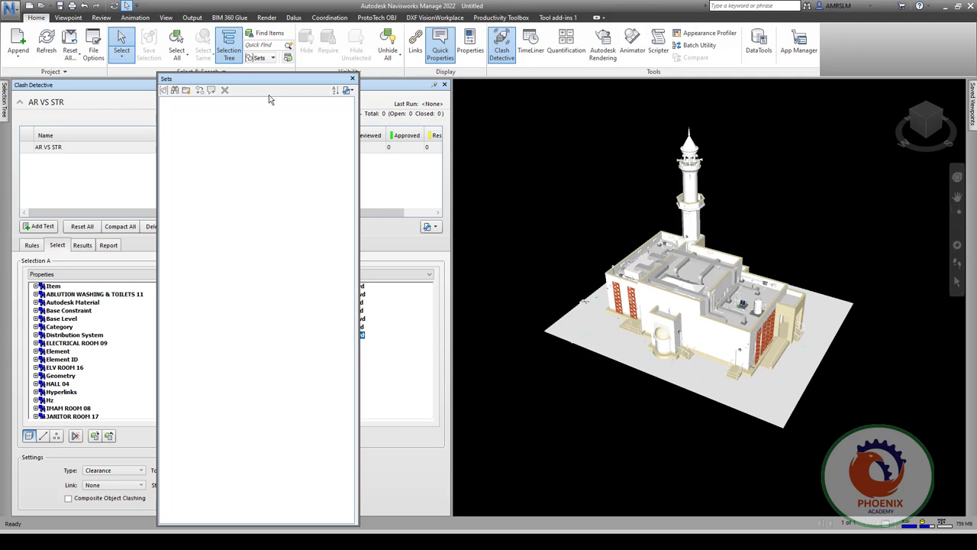
click(352, 78)
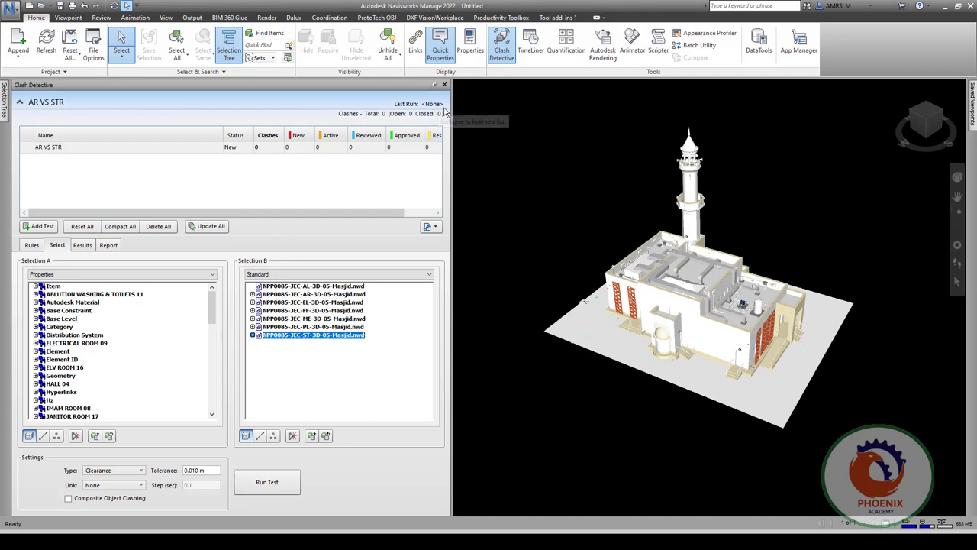
Import clash tests from D:\bim\navisworks\Clash Tests 1.xml
click(436, 227)
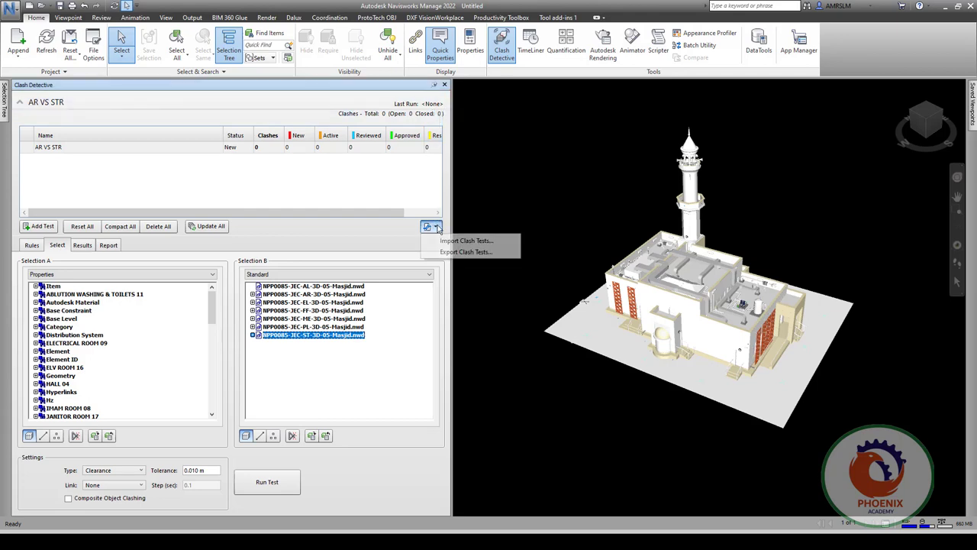
click(485, 242)
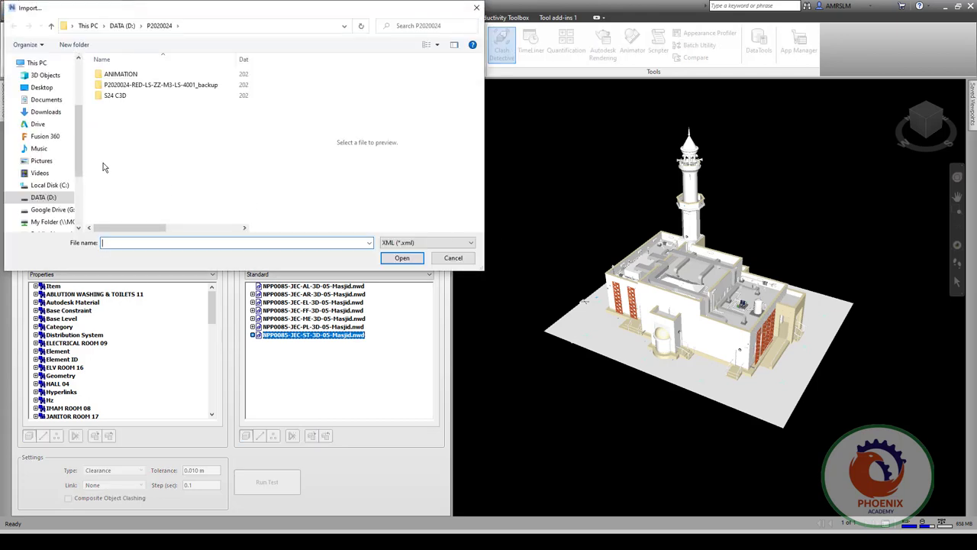
click(116, 30)
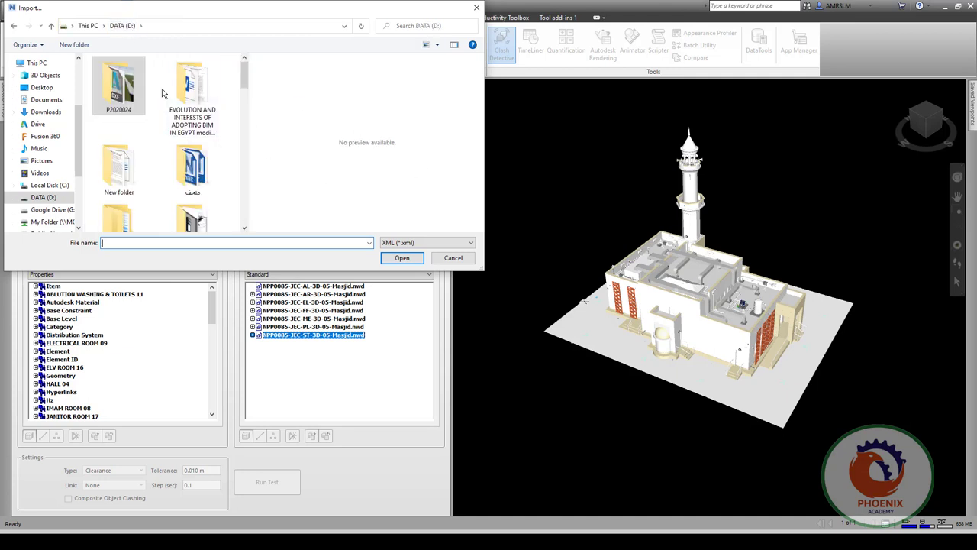
scroll(131, 89, down, 2)
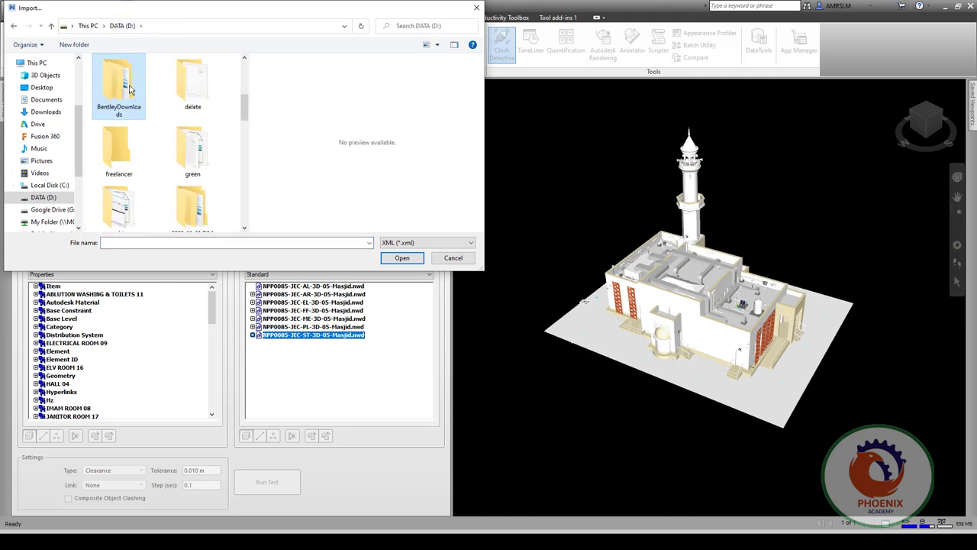
scroll(183, 103, down, 3)
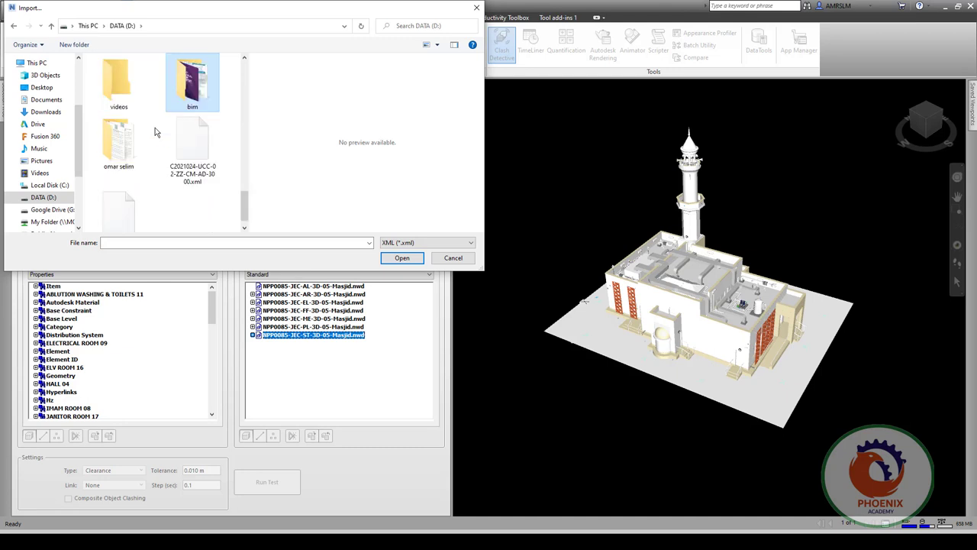
double_click(189, 107)
scroll(192, 98, down, 5)
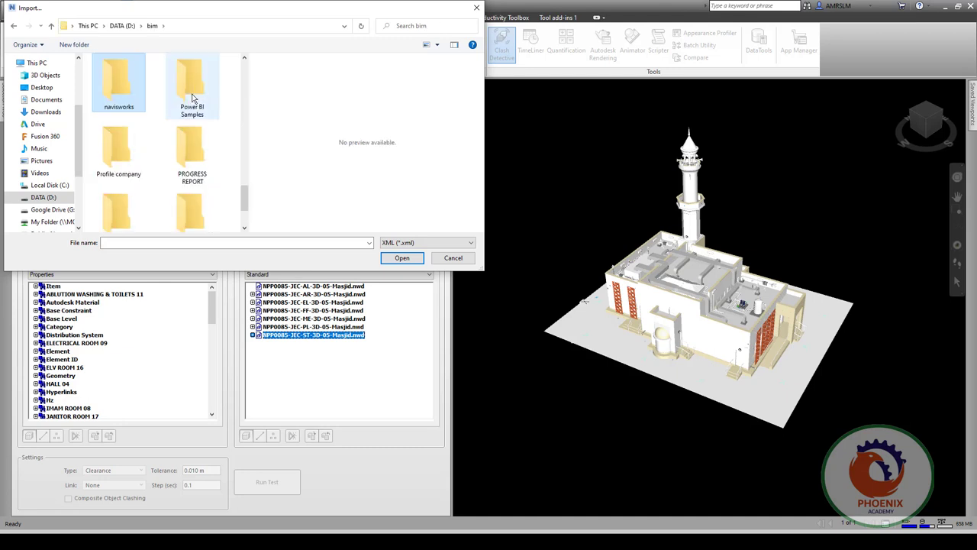
double_click(130, 100)
scroll(152, 122, down, 2)
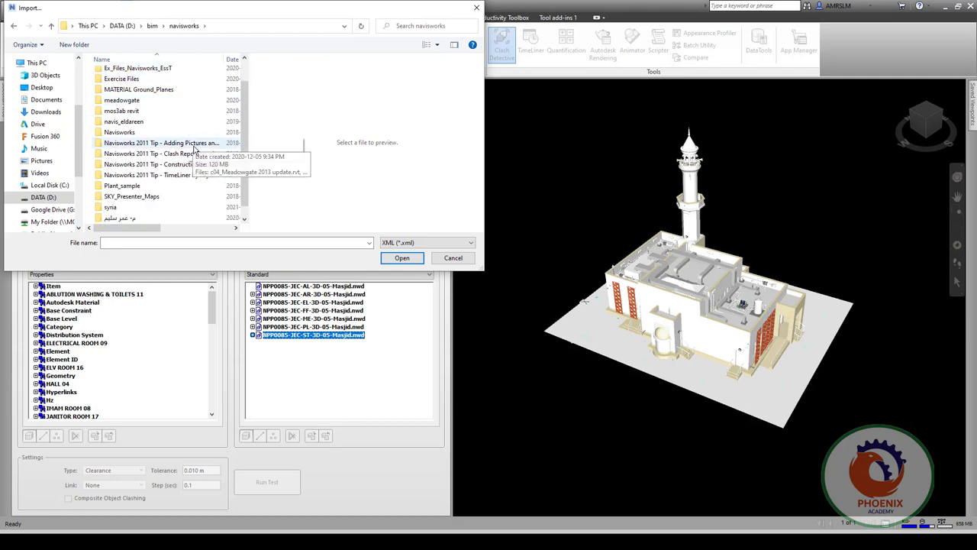
click(122, 217)
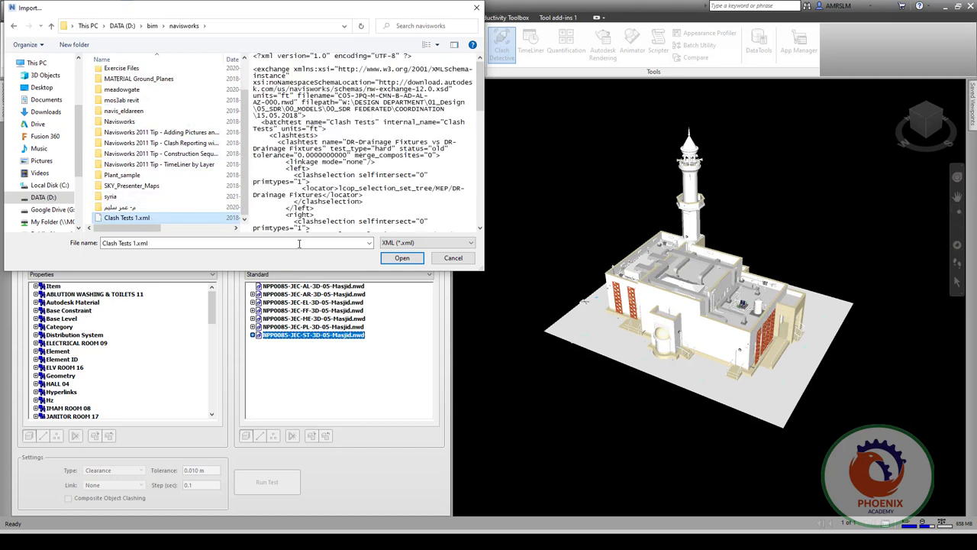
click(402, 257)
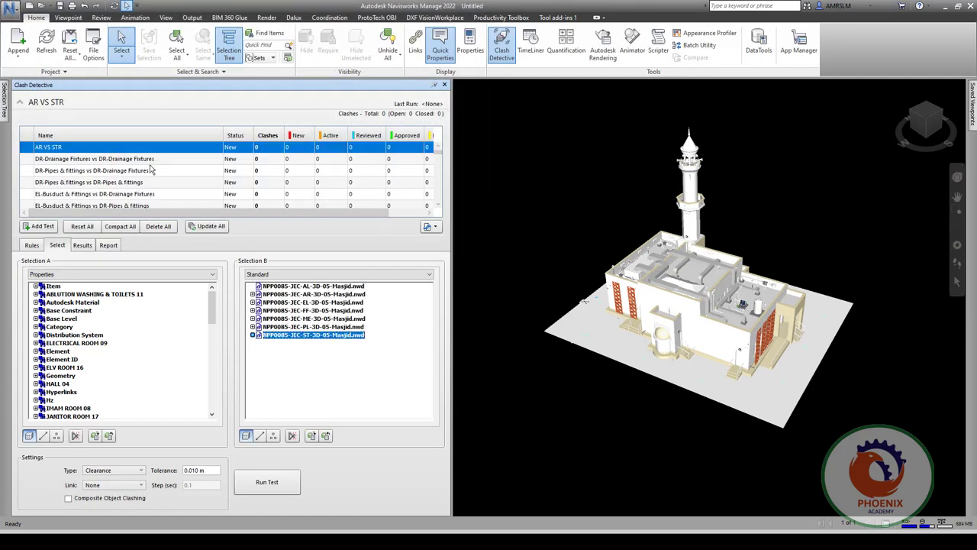
click(72, 159)
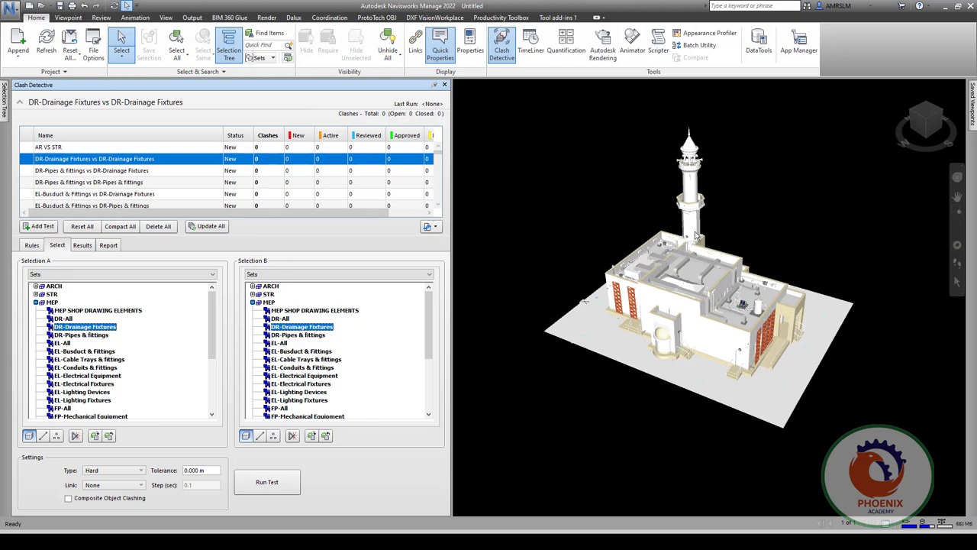
click(276, 58)
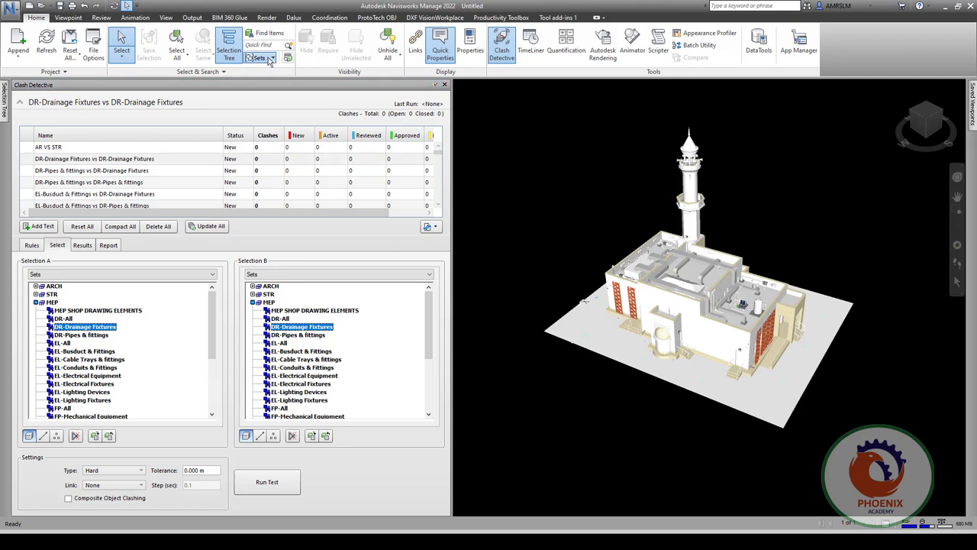
click(329, 83)
click(440, 232)
click(436, 227)
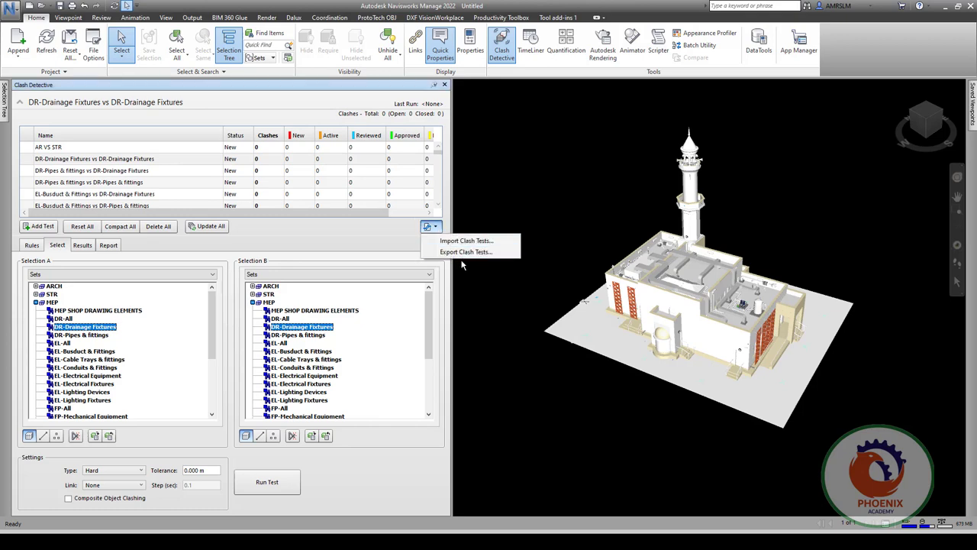
click(96, 180)
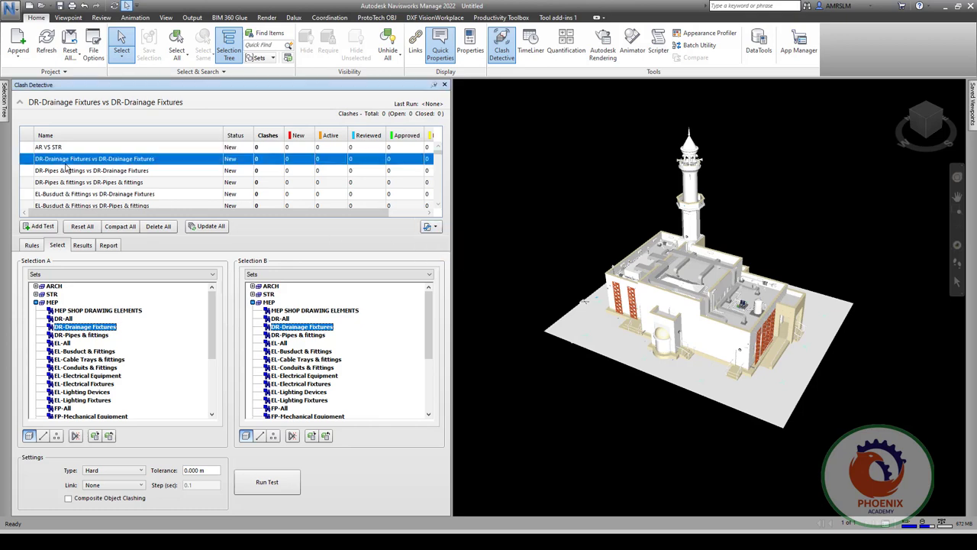
click(61, 183)
scroll(101, 187, down, 4)
scroll(101, 187, down, 4)
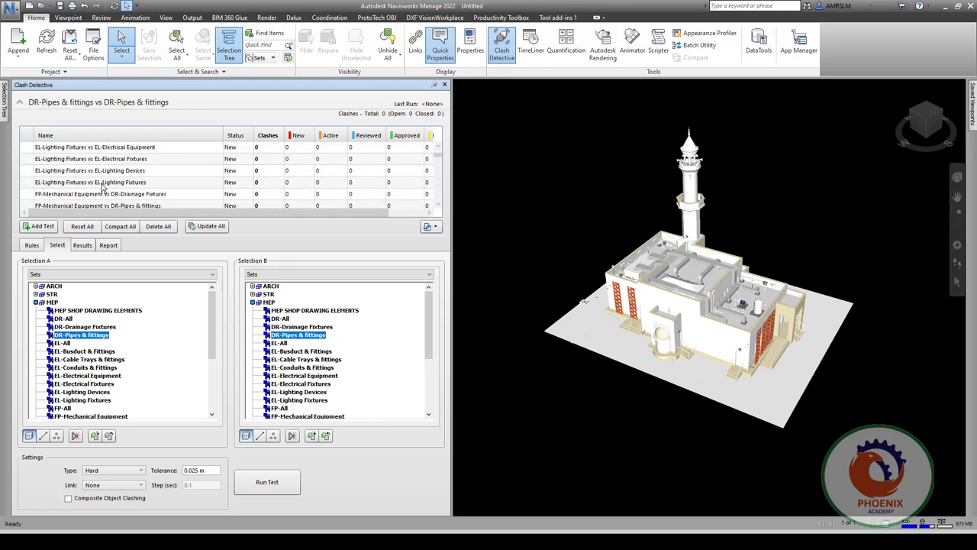
scroll(102, 187, down, 4)
scroll(102, 187, down, 4)
click(102, 186)
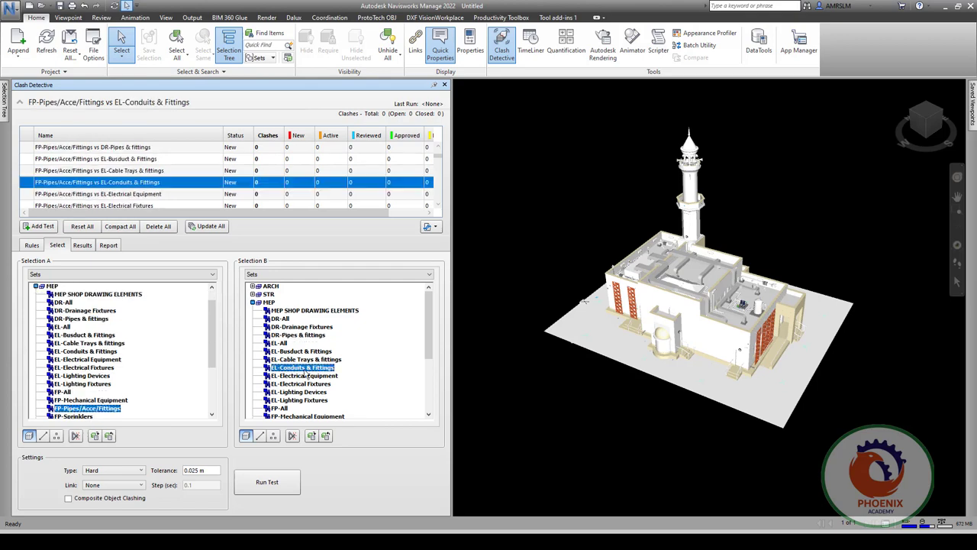
scroll(157, 208, down, 6)
click(93, 183)
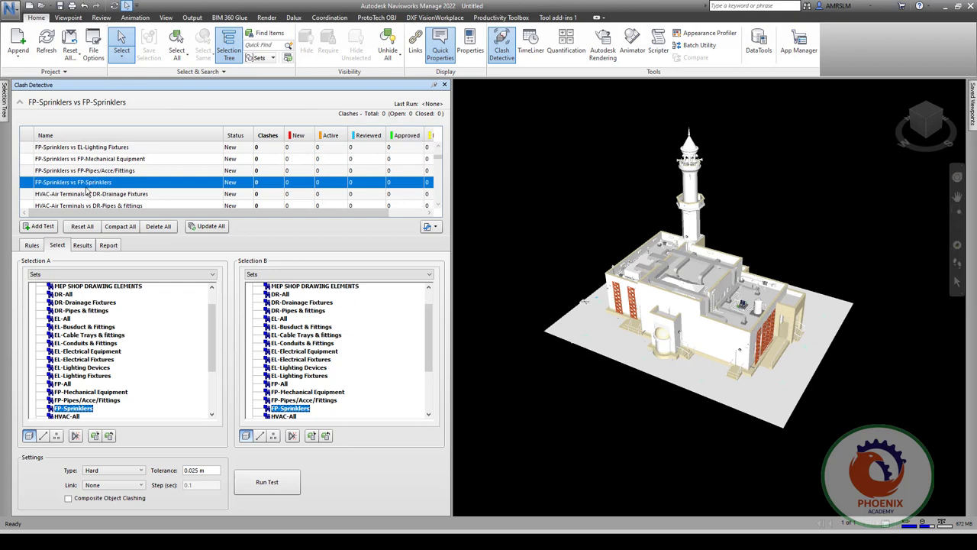
scroll(134, 205, down, 3)
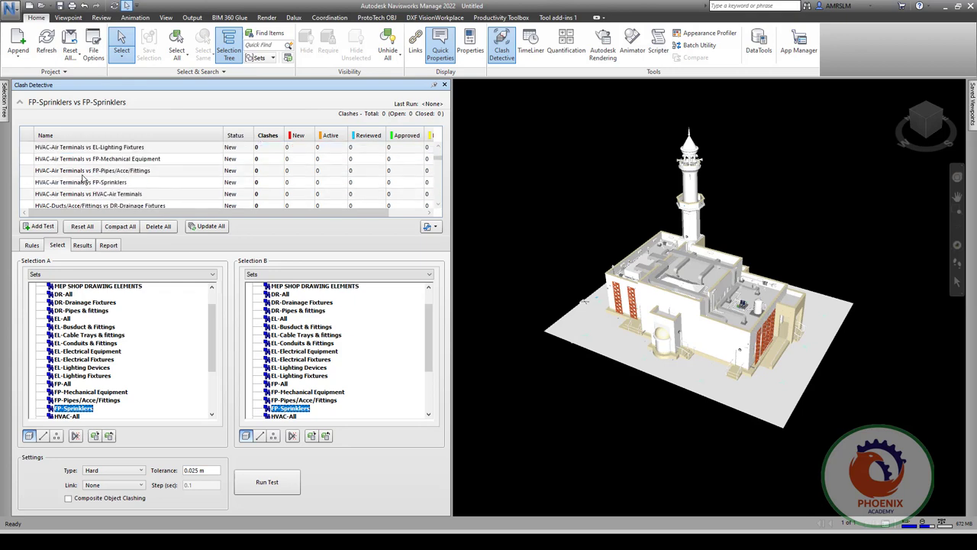
click(82, 173)
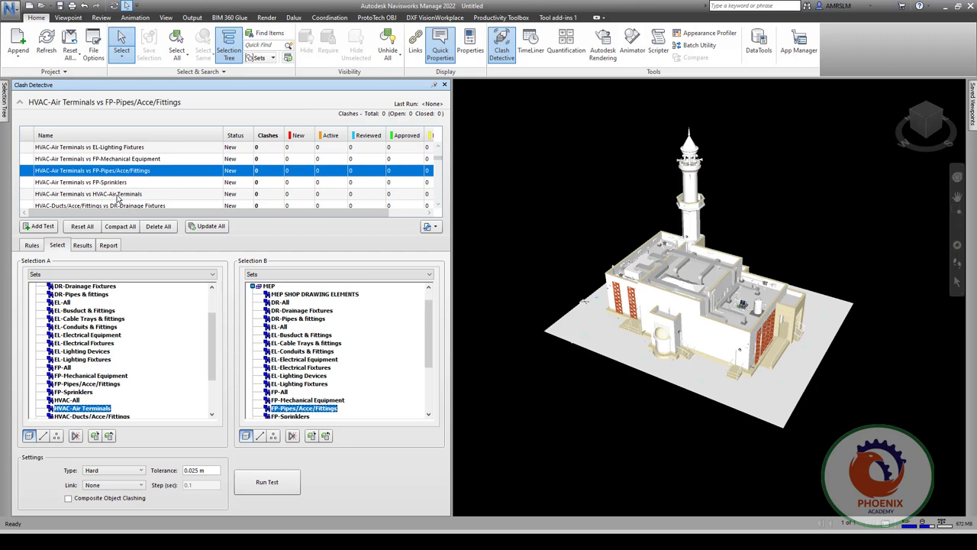
Run the HVAC-Air Terminals vs FP-Pipes/Acce/Fittings test, then Update All tests
click(272, 481)
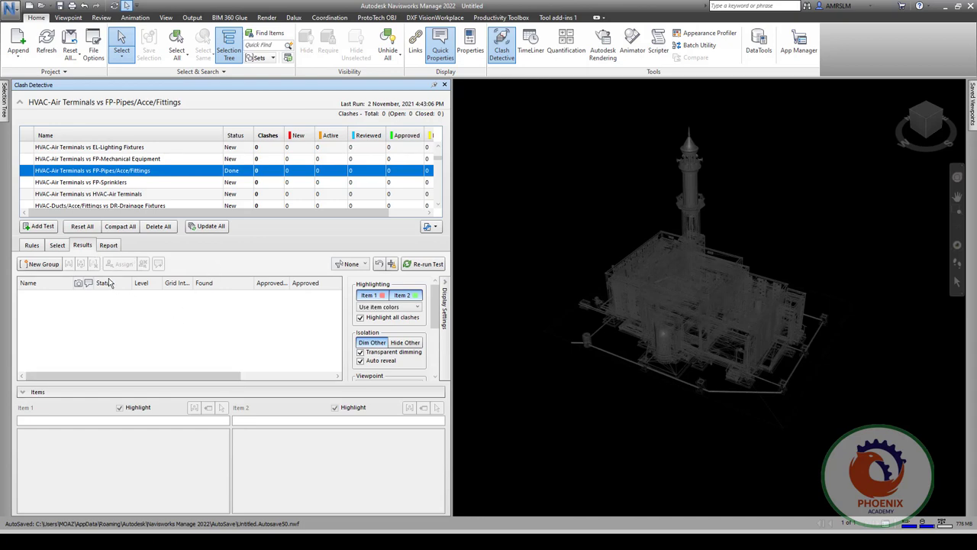
click(206, 228)
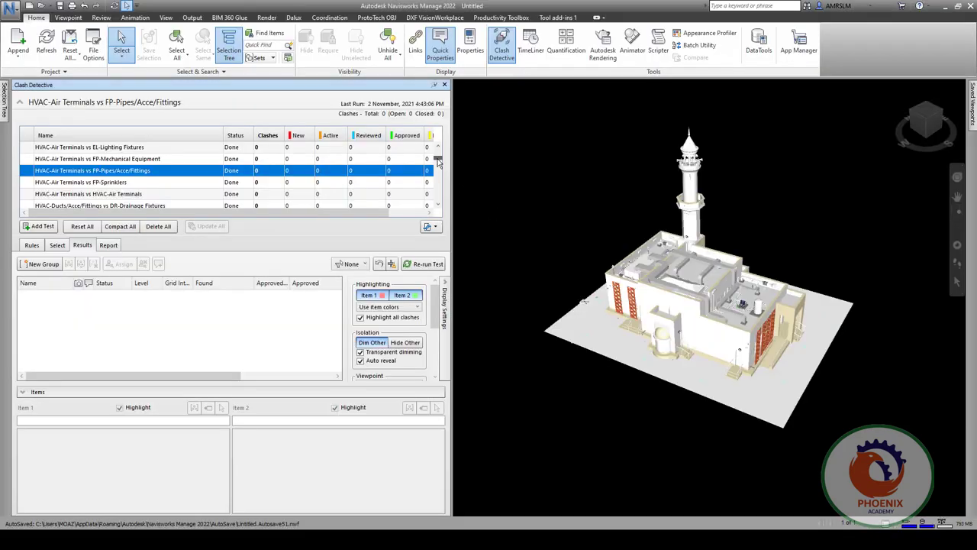
scroll(442, 170, up, 5)
click(262, 140)
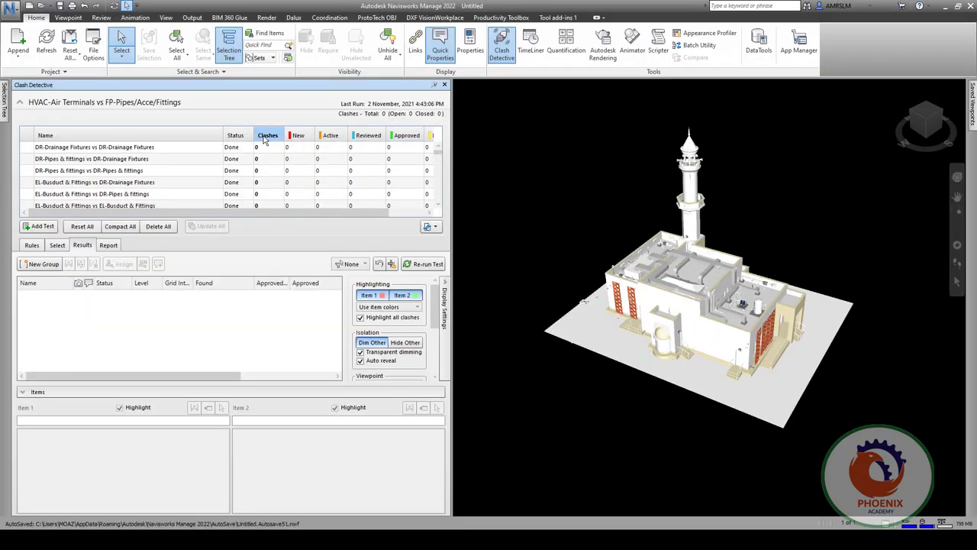
click(263, 140)
scroll(262, 158, down, 3)
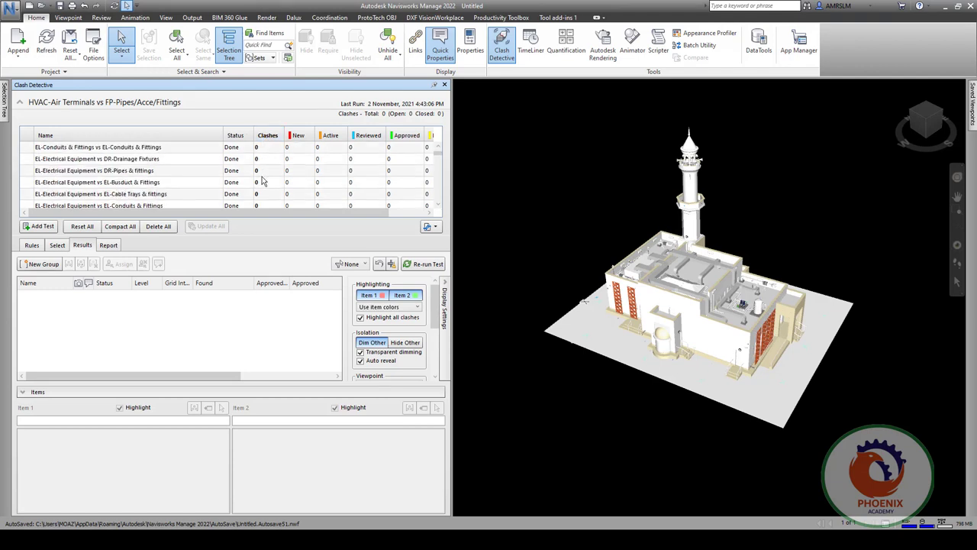
scroll(263, 158, down, 3)
scroll(263, 158, down, 3)
drag(440, 159, 436, 196)
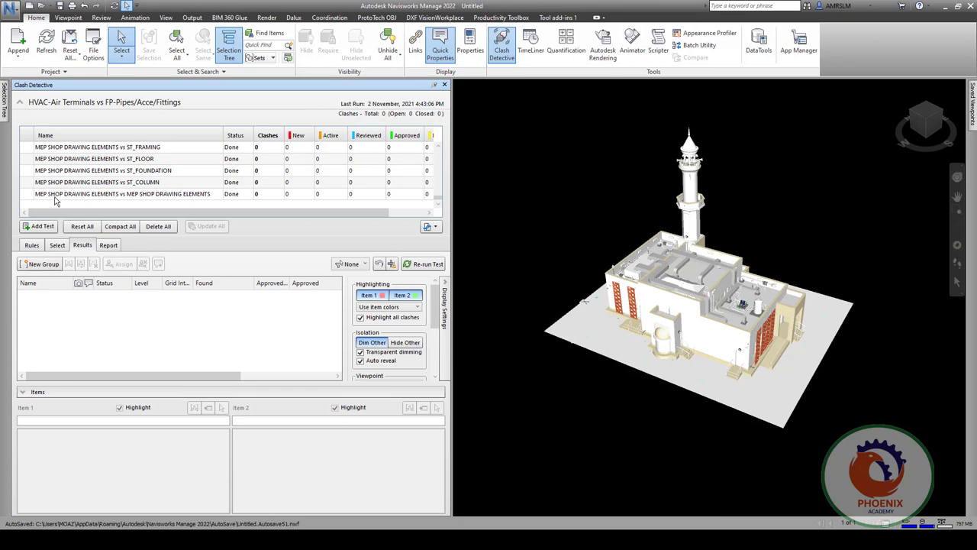
click(68, 194)
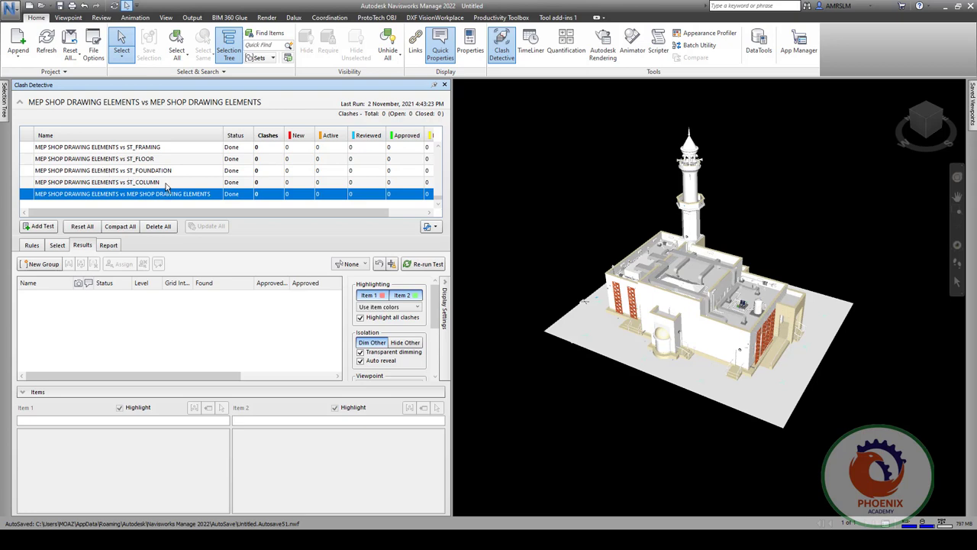
click(168, 175)
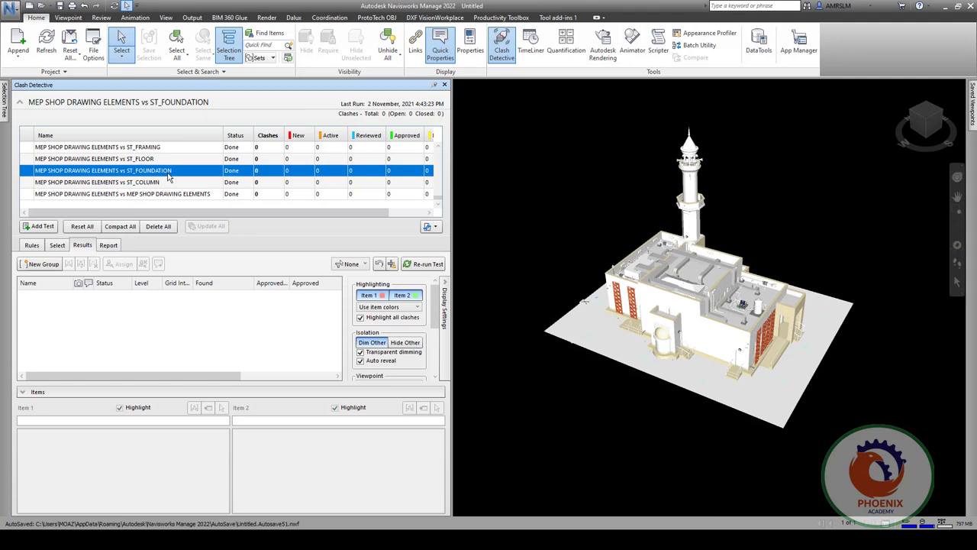
drag(438, 197, 438, 149)
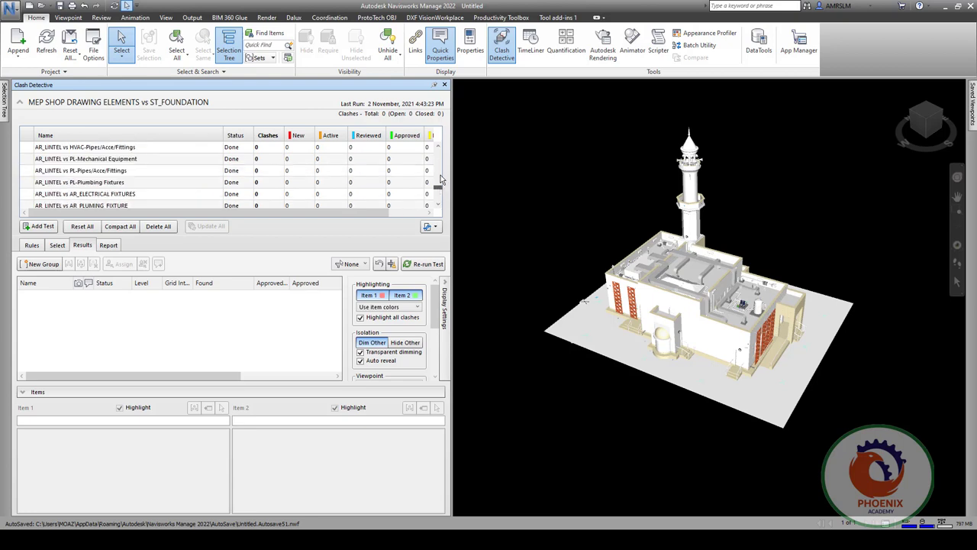